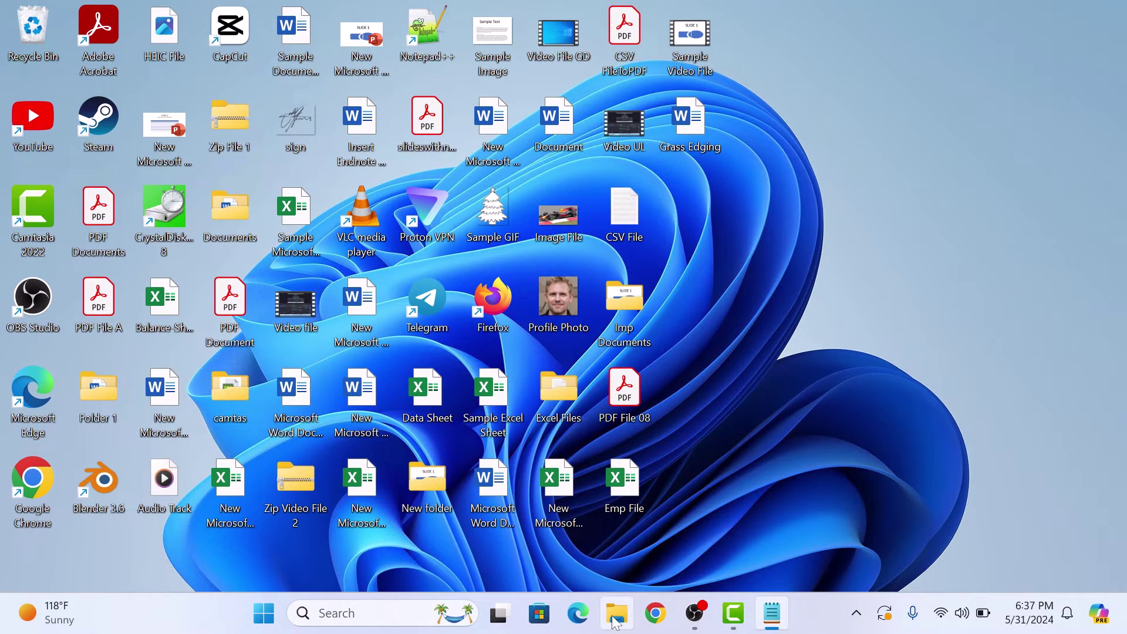
Step: Open File Explorer and show This PC with its four drives and free space
{"action": "left_click", "coordinate": [623, 626]}
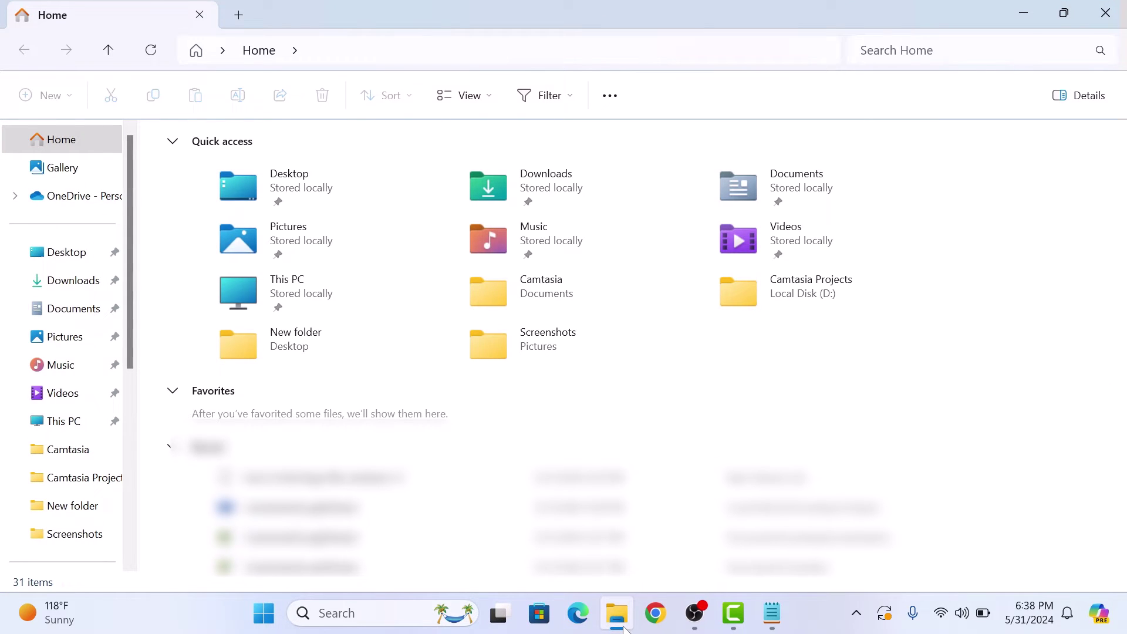
{"action": "left_click", "coordinate": [58, 424]}
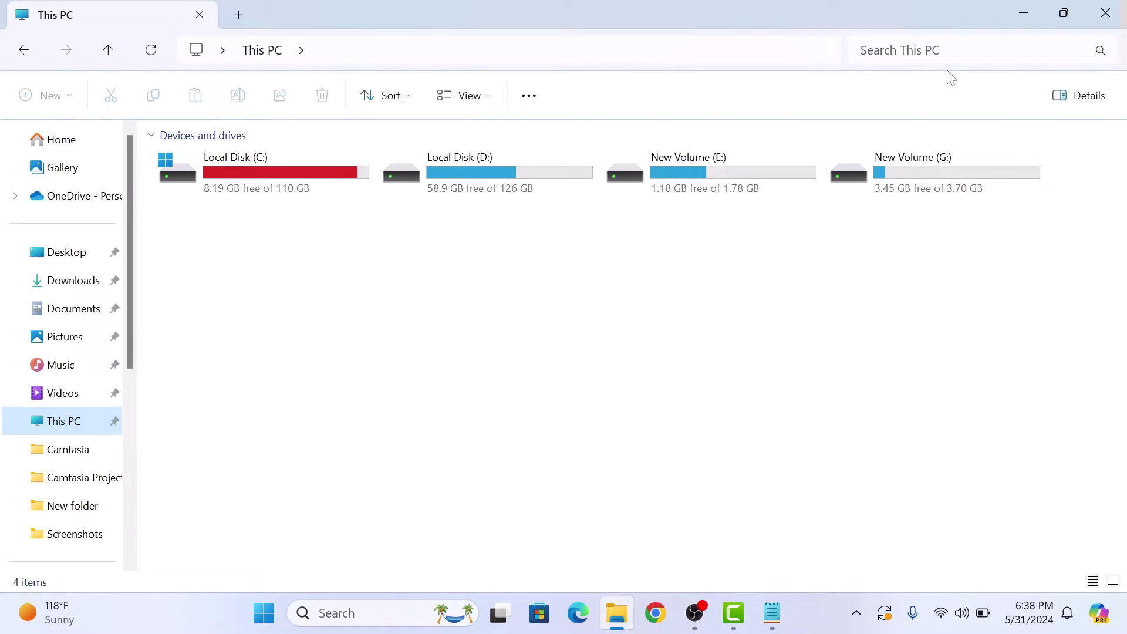
Step: Search This PC for size:large, listing 109 large video files
{"action": "left_click", "coordinate": [949, 50]}
{"action": "type", "text": "siz"}
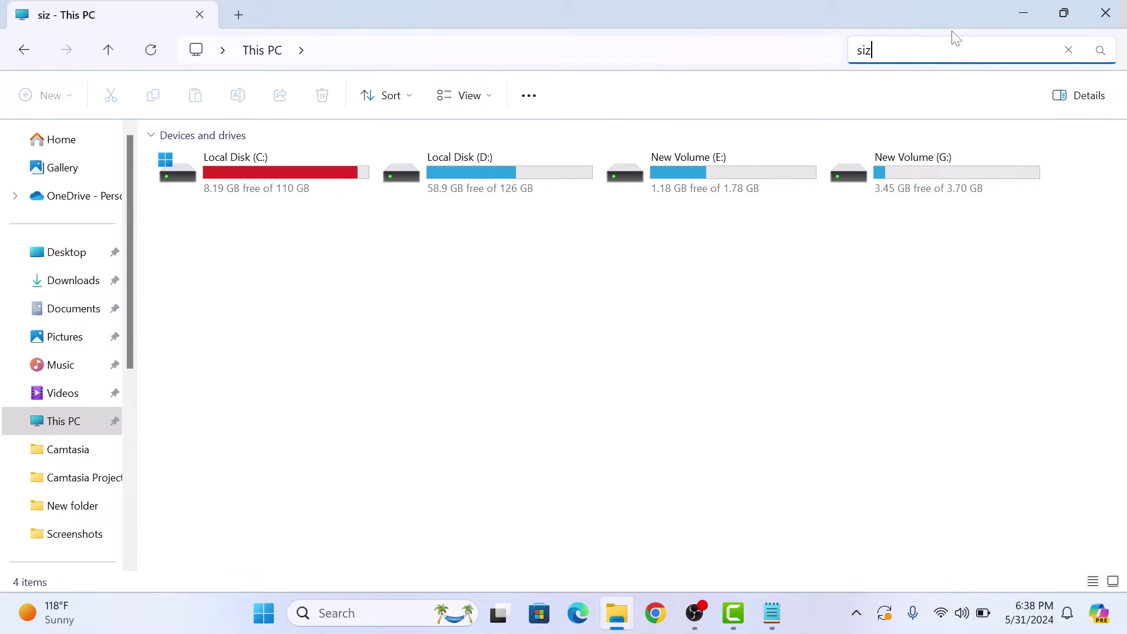
{"action": "type", "text": "e:"}
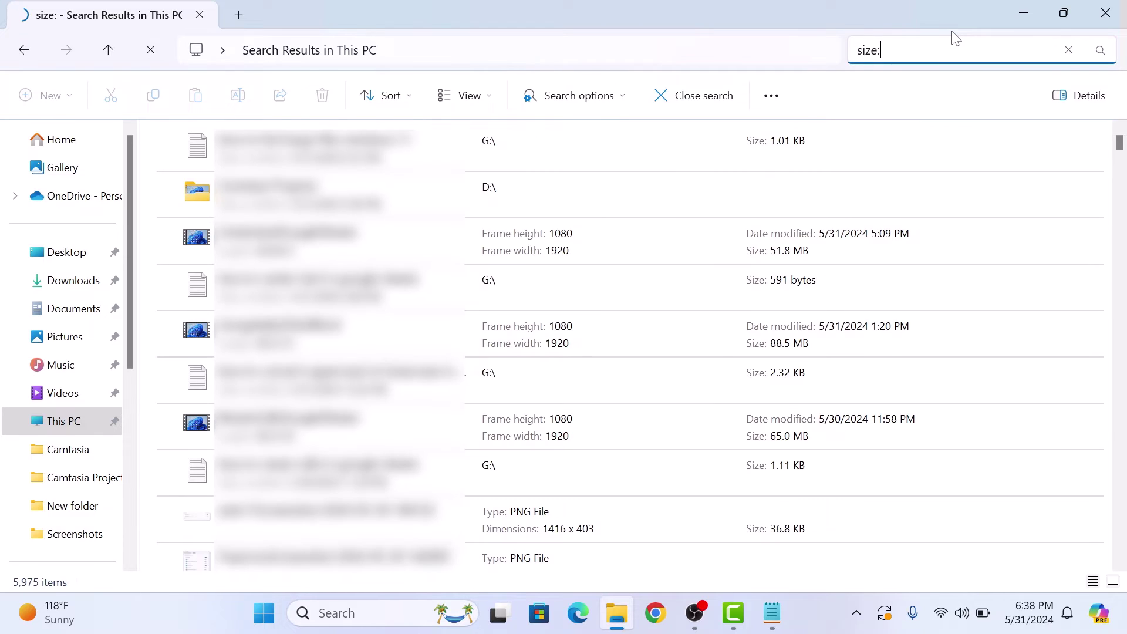
{"action": "type", "text": "la"}
{"action": "type", "text": "rge"}
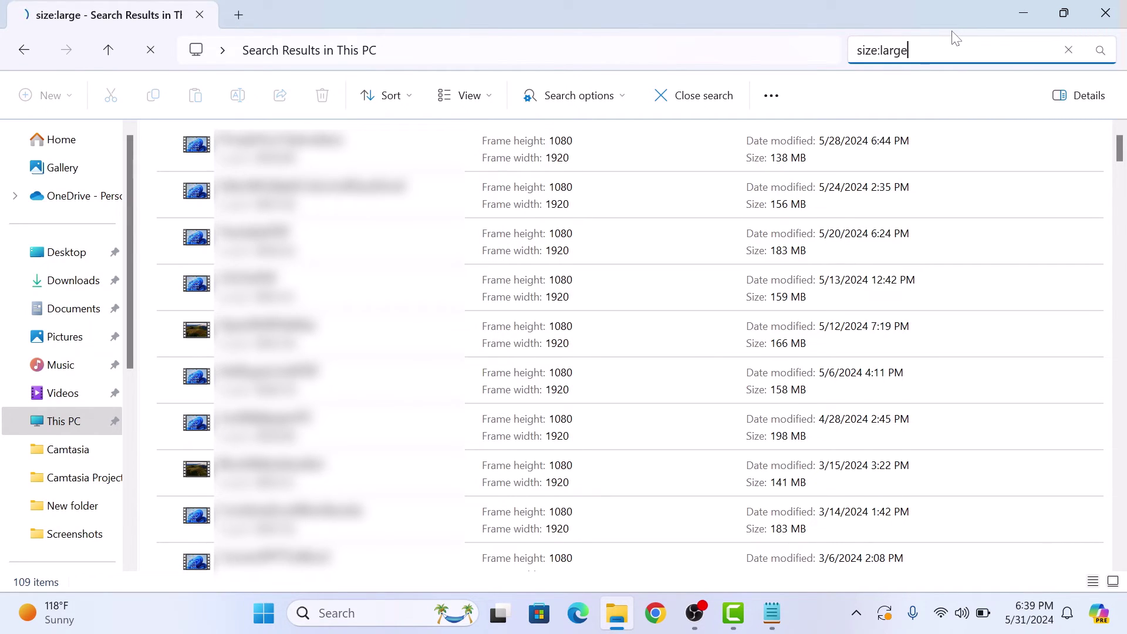
Step: Try the size:huge and size:gigantic filters, then clear the search back to This PC
{"action": "key", "text": "BackSpace"}
{"action": "key", "text": "BackSpace"}
{"action": "key", "text": "BackSpace"}
{"action": "key", "text": "BackSpace"}
{"action": "key", "text": "BackSpace"}
{"action": "type", "text": "hug"}
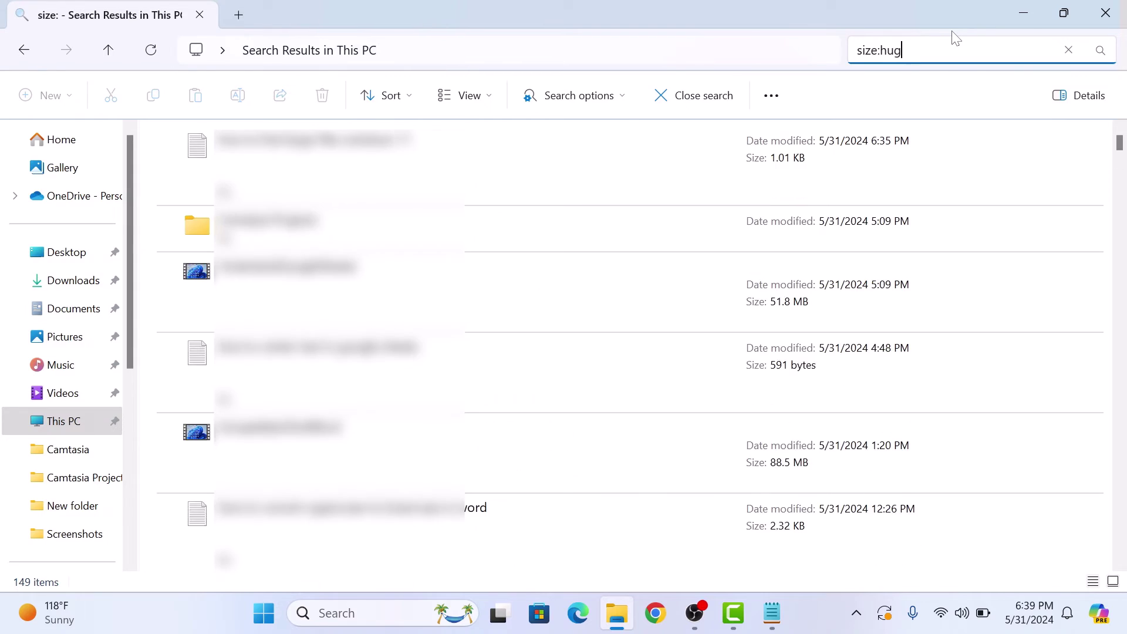
{"action": "type", "text": "e"}
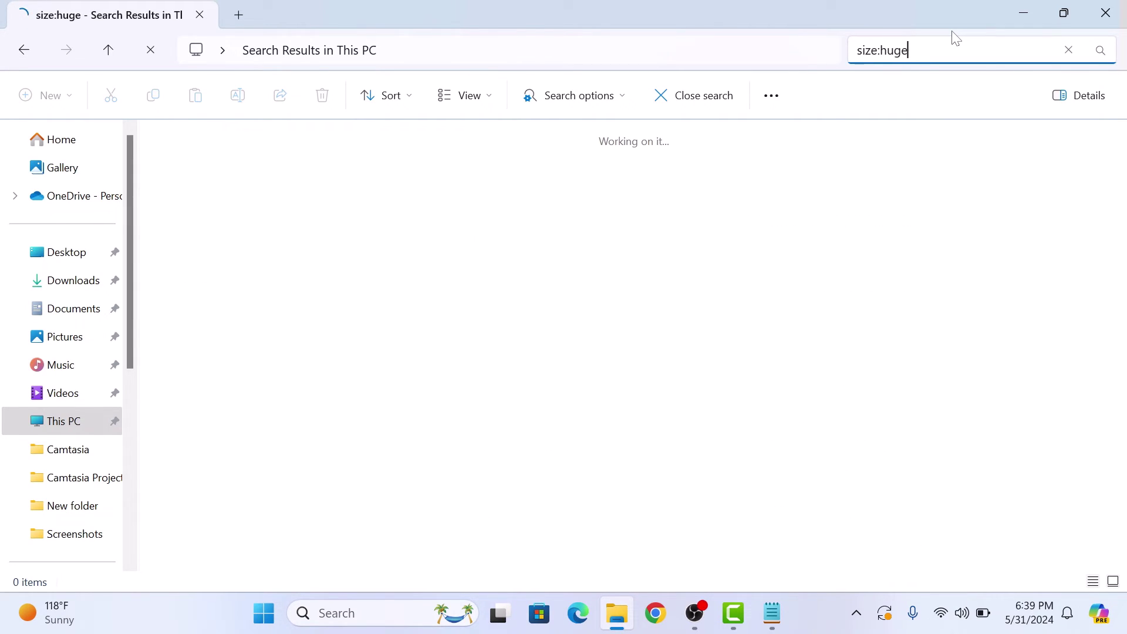
{"action": "key", "text": "BackSpace"}
{"action": "key", "text": "BackSpace"}
{"action": "key", "text": "BackSpace"}
{"action": "key", "text": "BackSpace"}
{"action": "type", "text": "gigantic"}
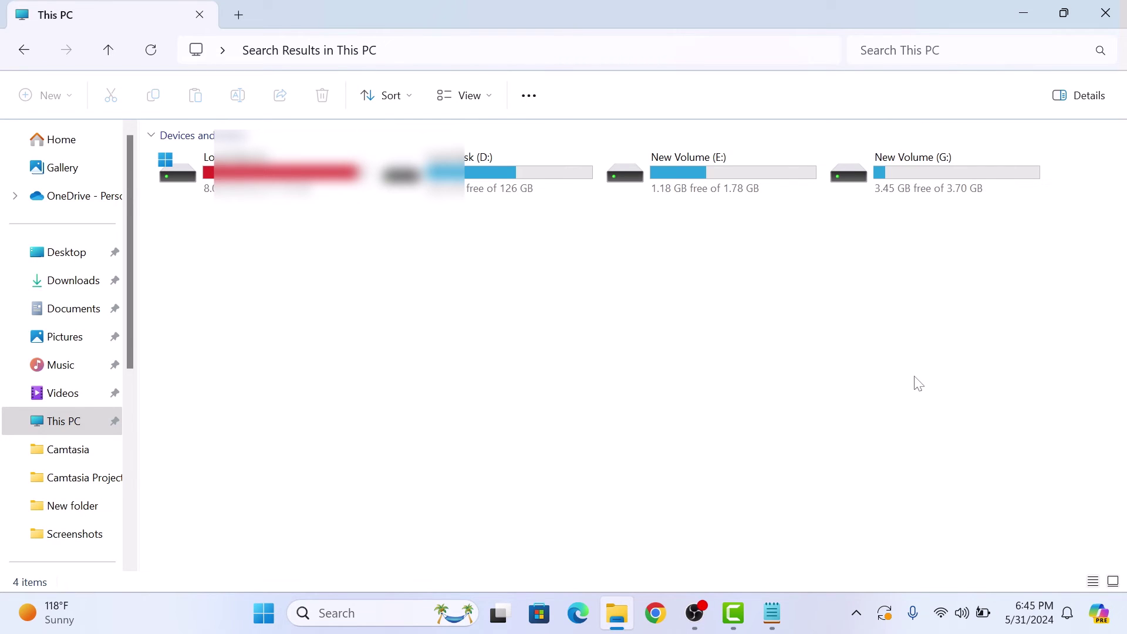
Step: Search This PC for size:>500mb, leaving a single 596 MB video
{"action": "left_click", "coordinate": [969, 50]}
{"action": "type", "text": "size"}
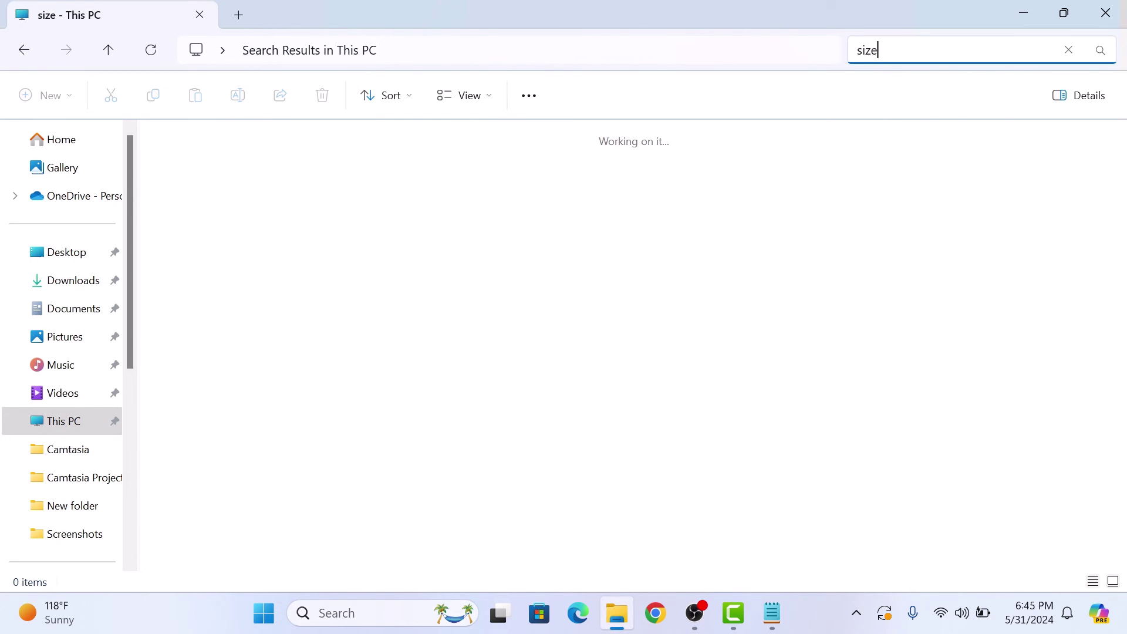
{"action": "type", "text": ":>"}
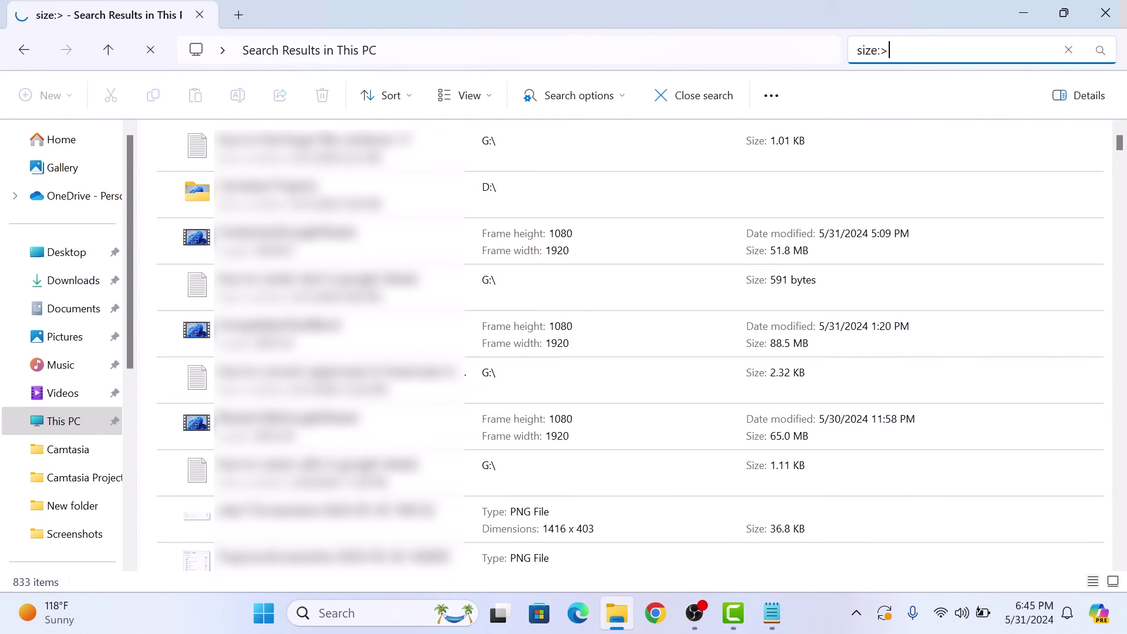
{"action": "type", "text": "500"}
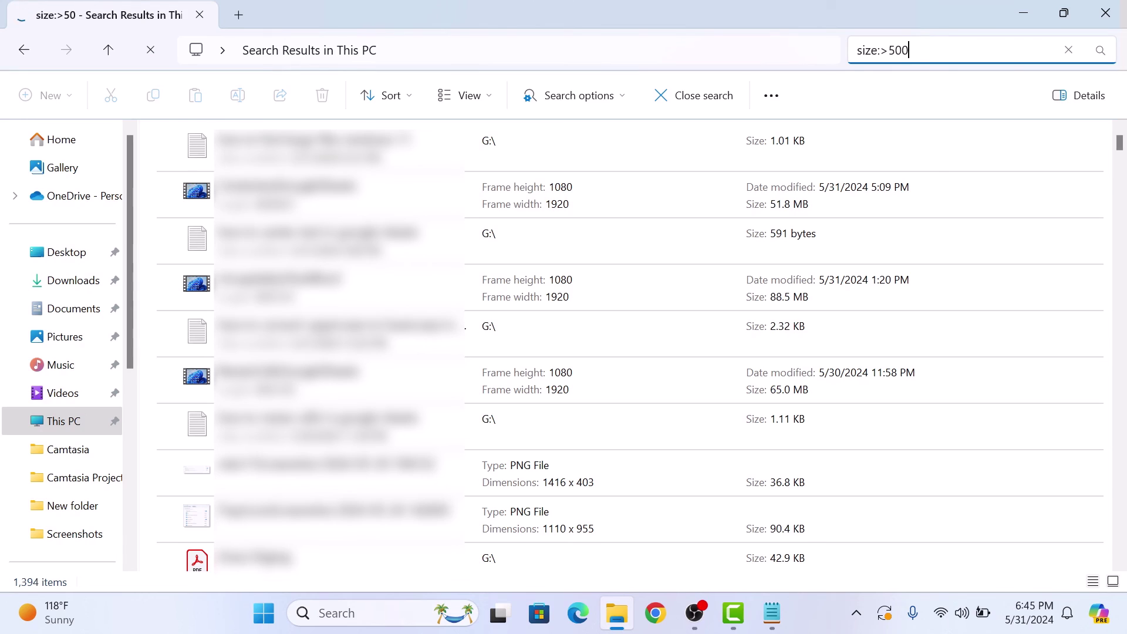
{"action": "type", "text": "mb"}
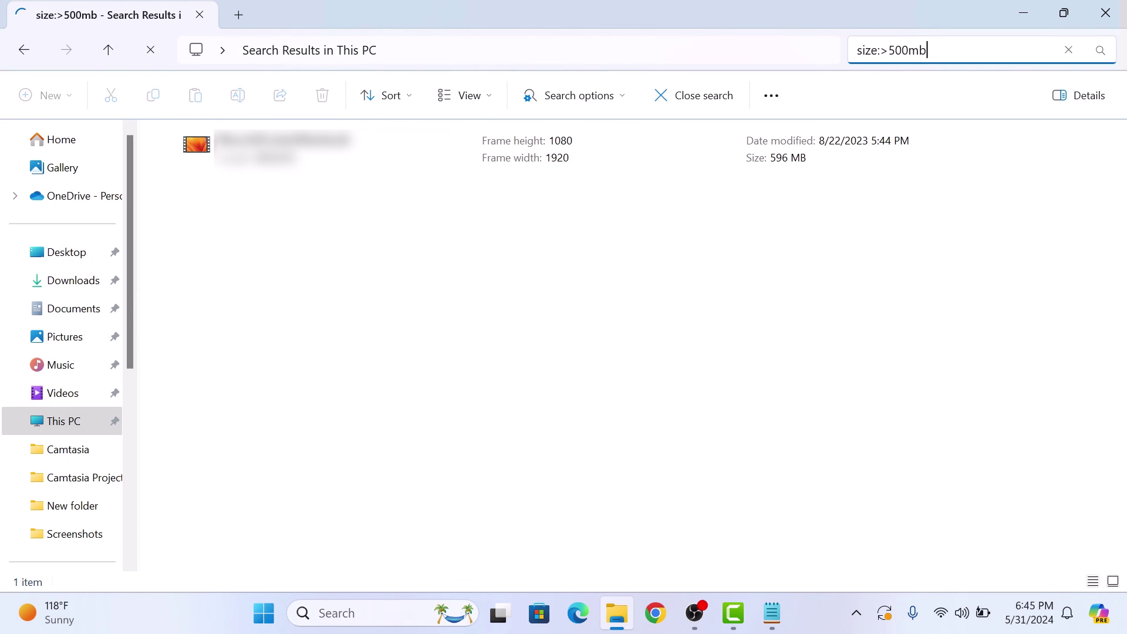